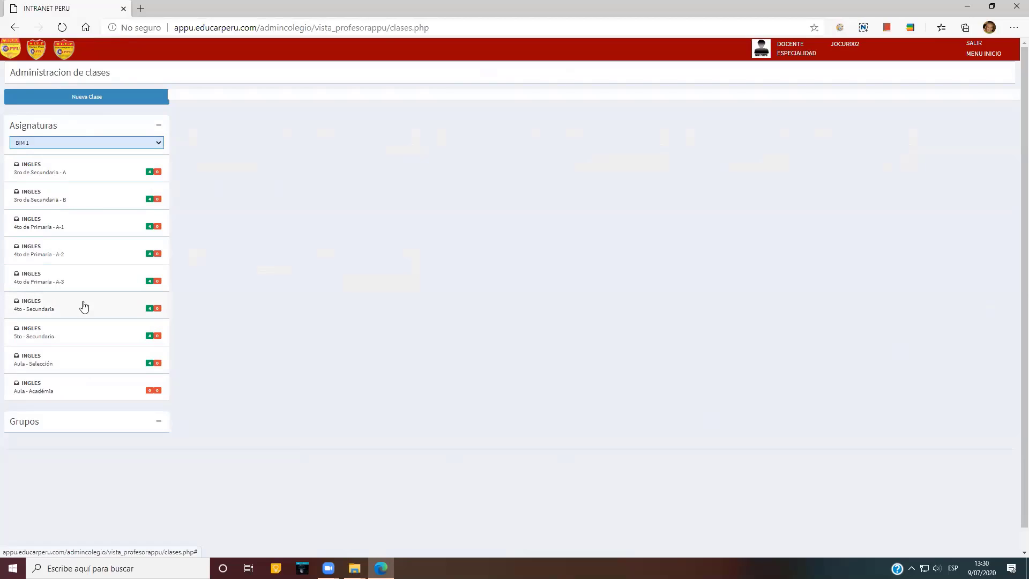
# Filter 3ro de Secundaria - A classes to BIM 2, listing clase 0, clase 8 and clase 7
pyautogui.click(62, 173)
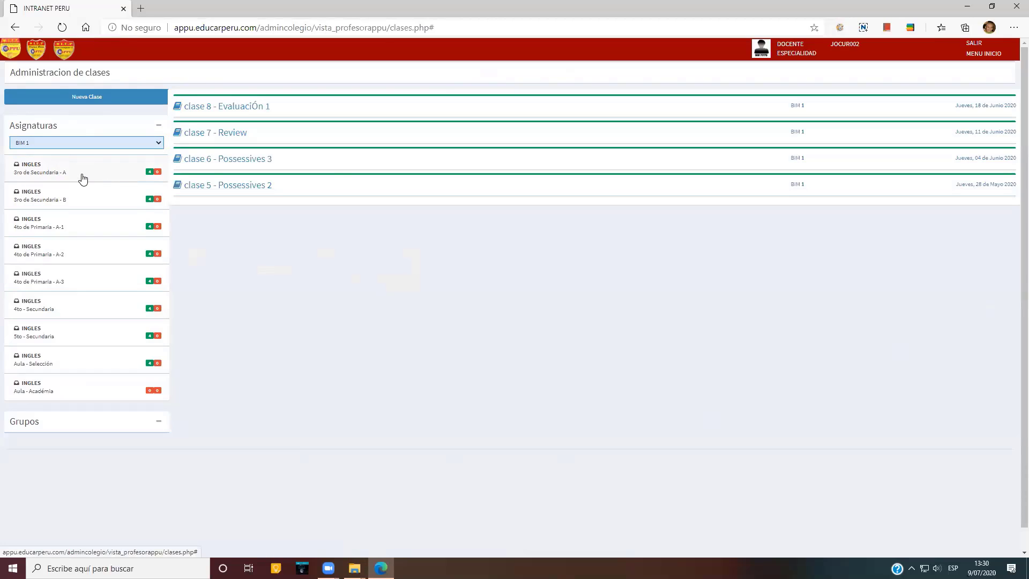
pyautogui.click(60, 143)
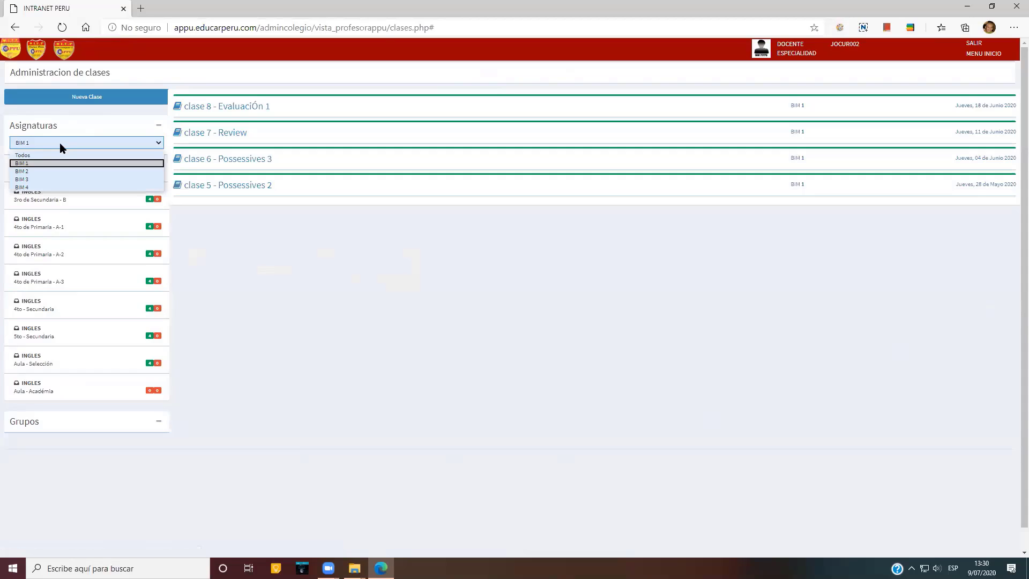
pyautogui.click(49, 171)
pyautogui.click(48, 171)
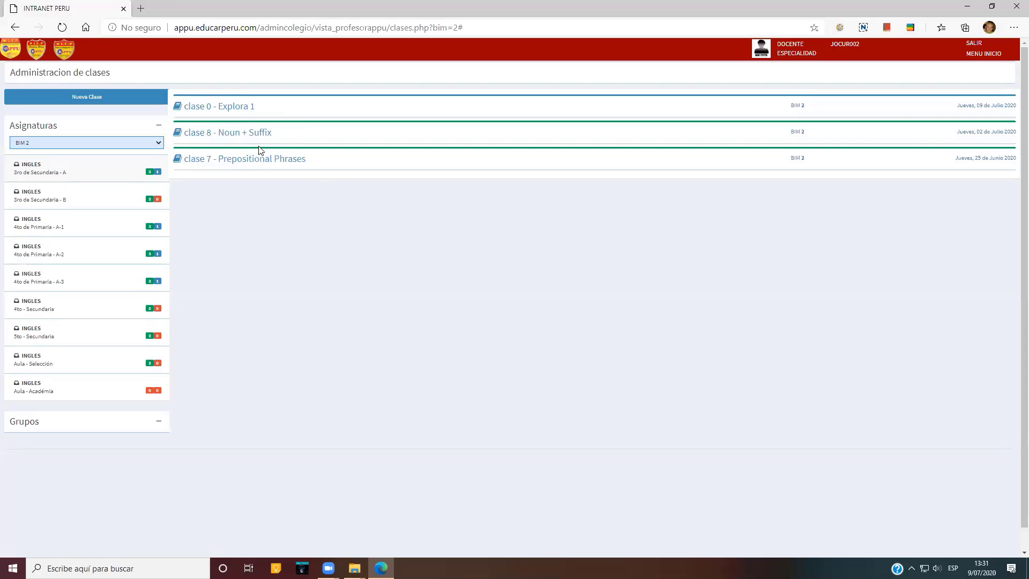
# Expand clase 8 - Noun + Suffix, check Video Conferencia, then return to its Contenido
pyautogui.click(233, 136)
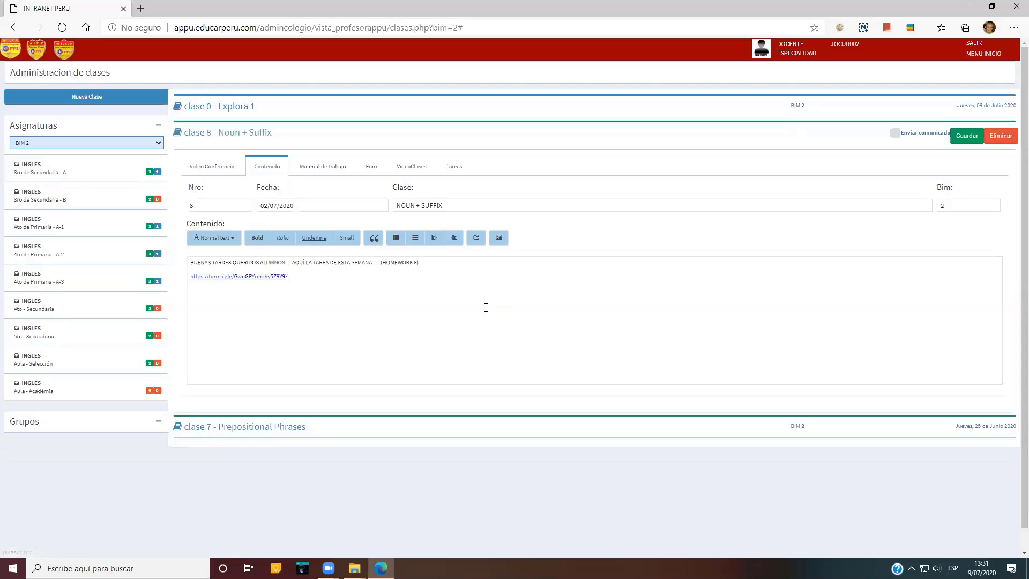
pyautogui.click(225, 170)
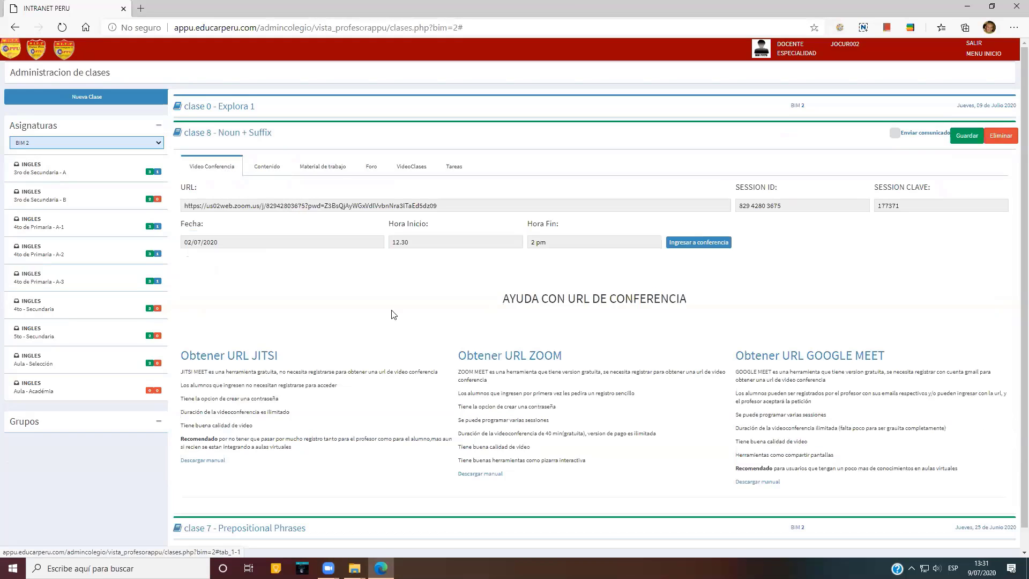
pyautogui.click(266, 168)
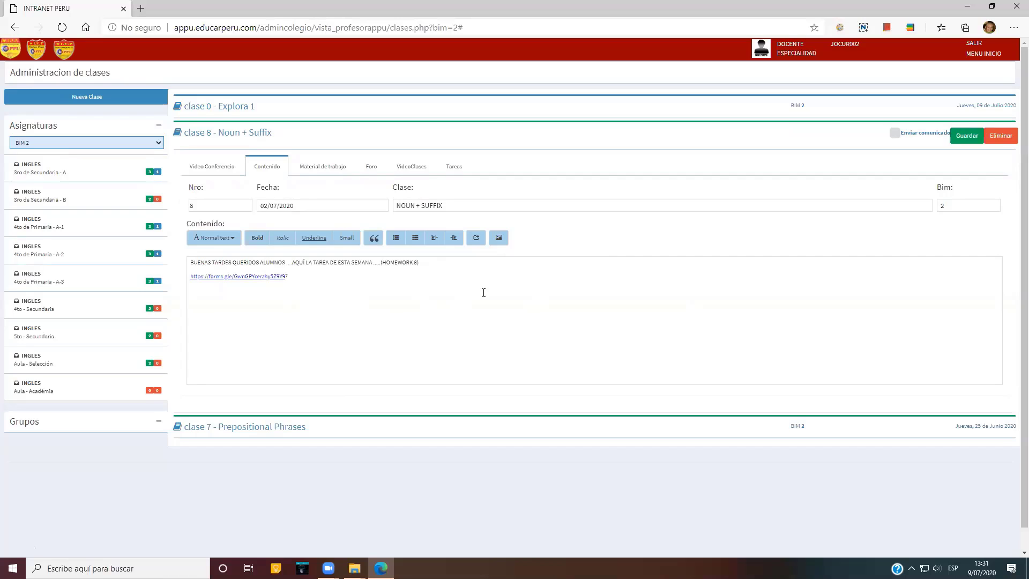
# Show clase 8's Material de trabajo: the RESUMEN SEM 8 and LIBRO SEM 8 PDFs
pyautogui.click(326, 170)
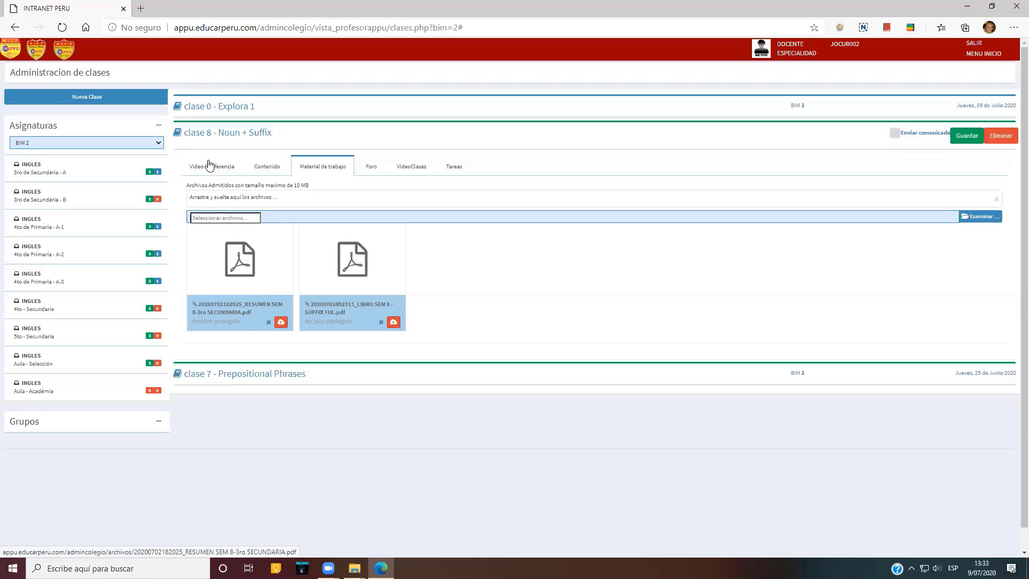
# Open the RESUMEN SEM 8 PDF with the Lesson 8 NOUN + FUL sentences in a new tab
pyautogui.click(257, 309)
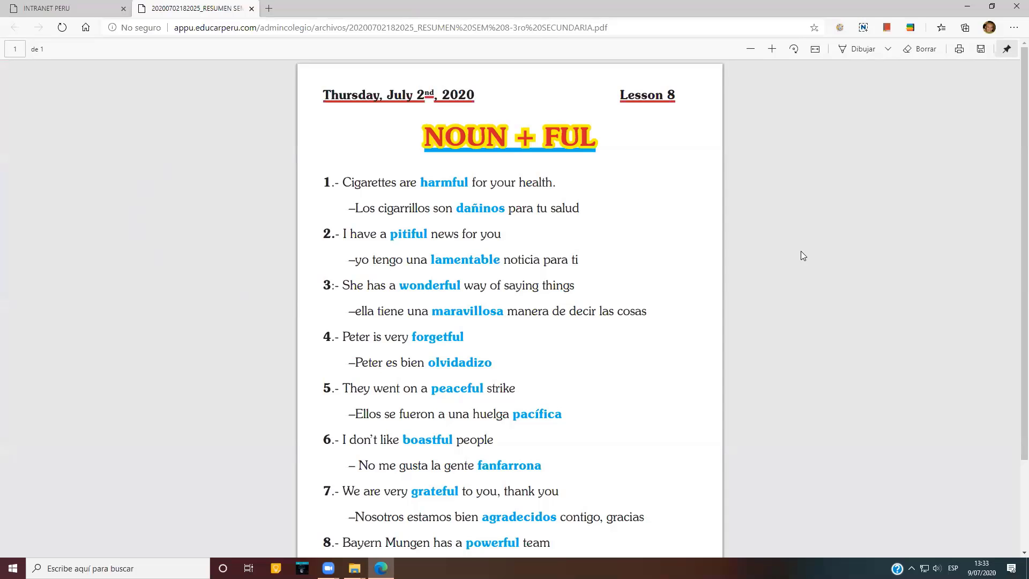
pyautogui.scroll(-3, 800, 251)
pyautogui.scroll(3, 800, 251)
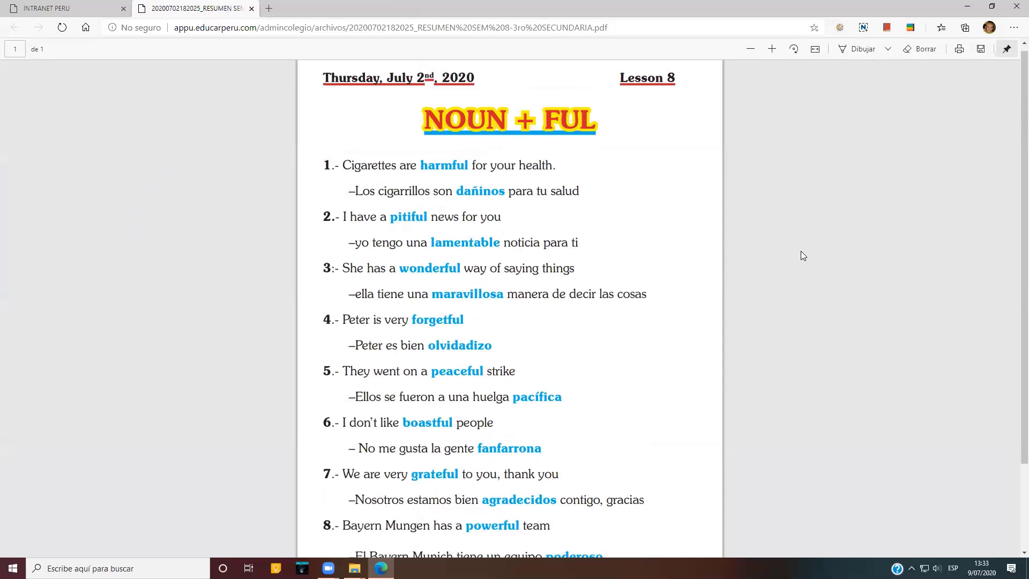
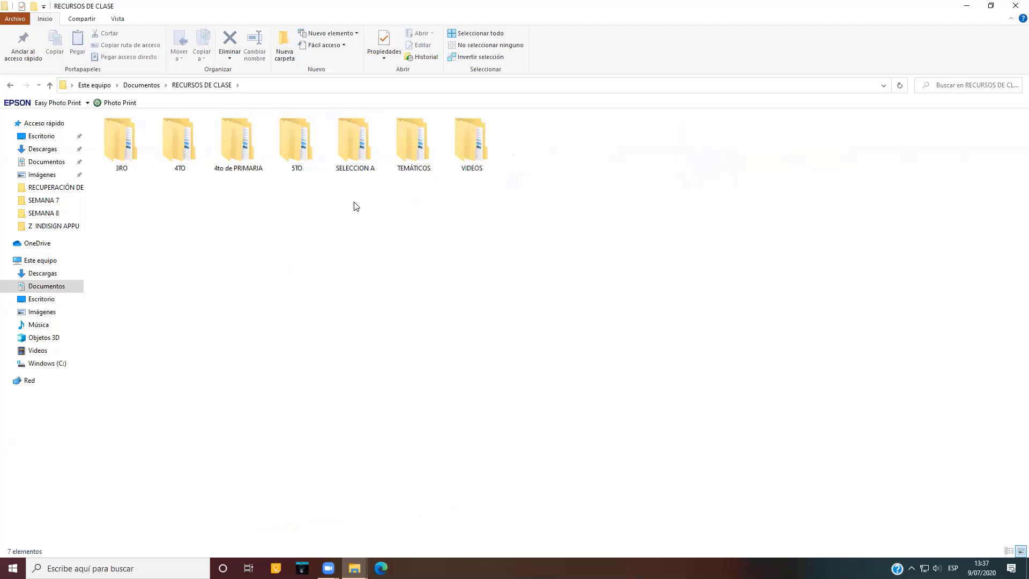
# Navigate through SELECCION A and SEM 9 into the RECUPERACIÓN DE TEMÁTICOS folder
pyautogui.doubleClick(351, 142)
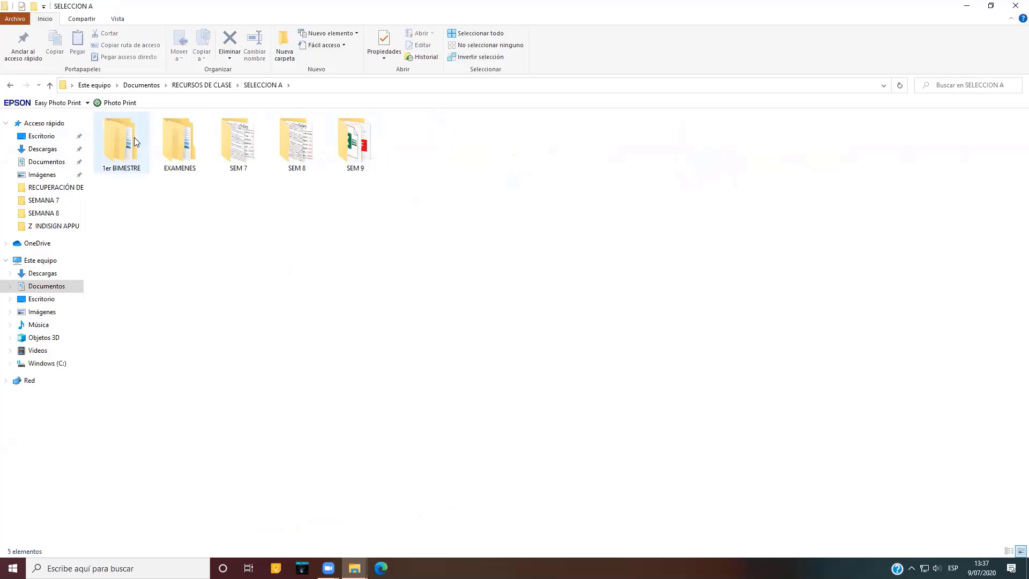
pyautogui.moveTo(171, 146); pyautogui.dragTo(353, 148)
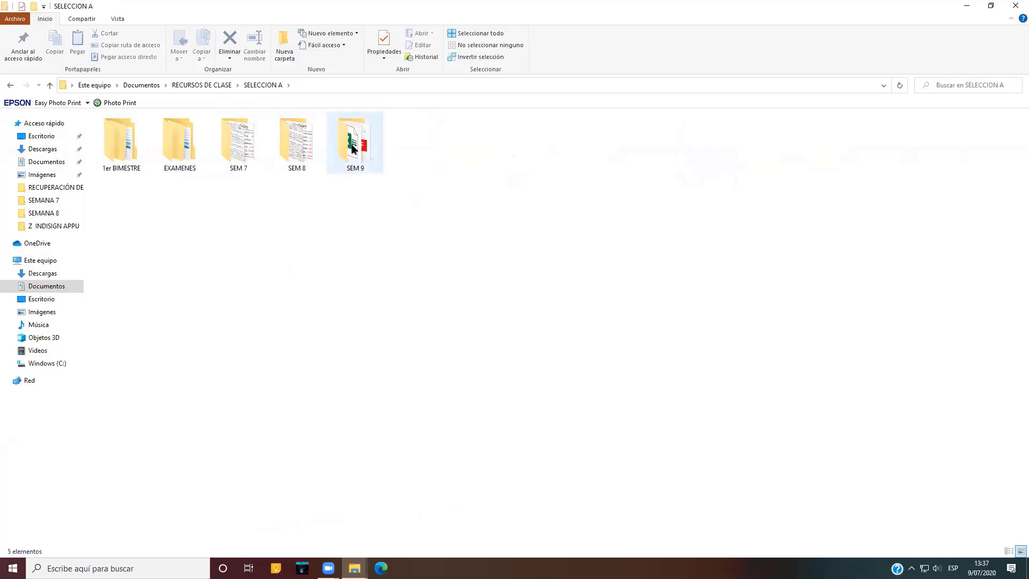
pyautogui.doubleClick(352, 149)
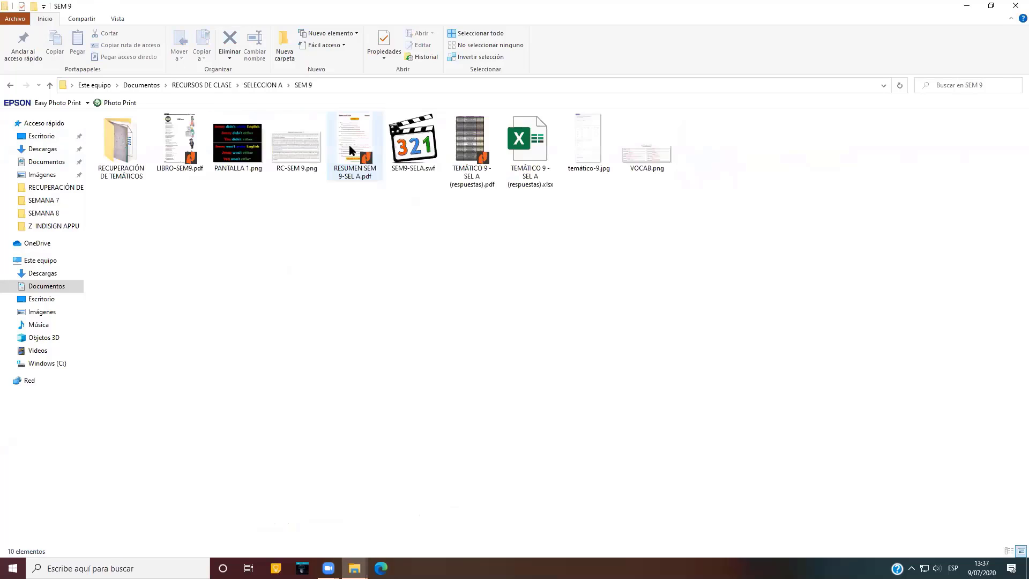
pyautogui.click(133, 159)
pyautogui.doubleClick(134, 159)
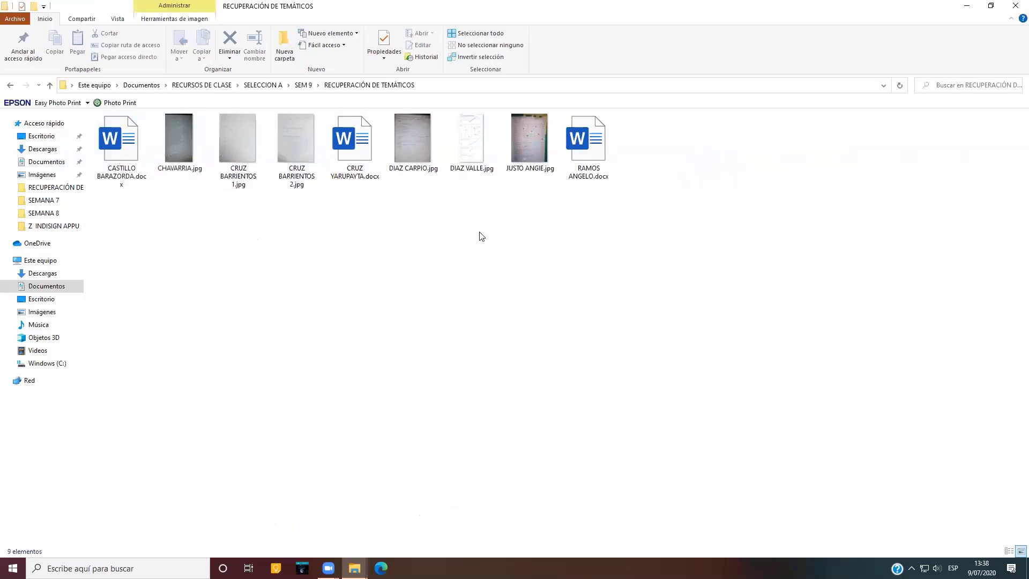
pyautogui.click(468, 141)
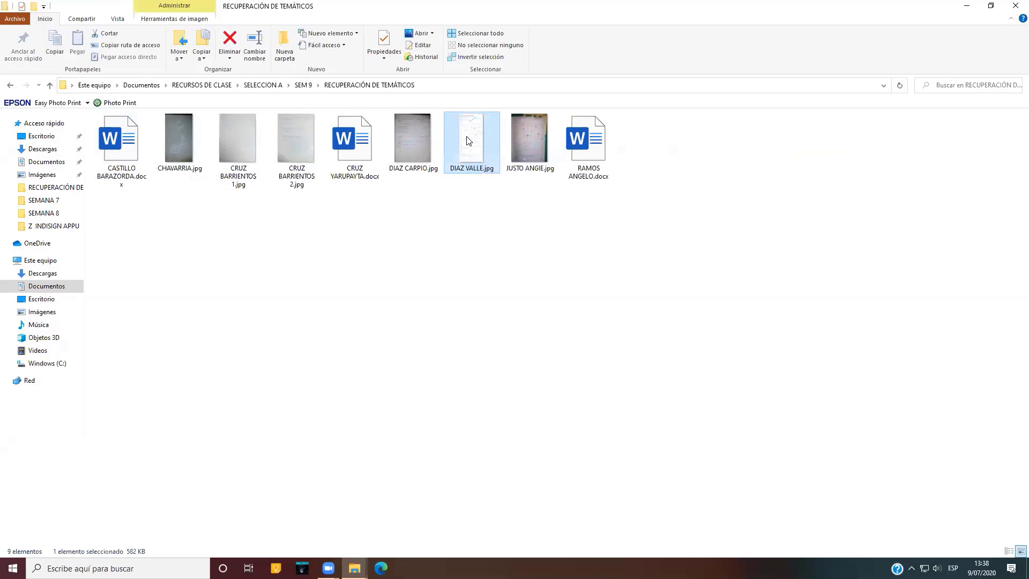
pyautogui.doubleClick(469, 141)
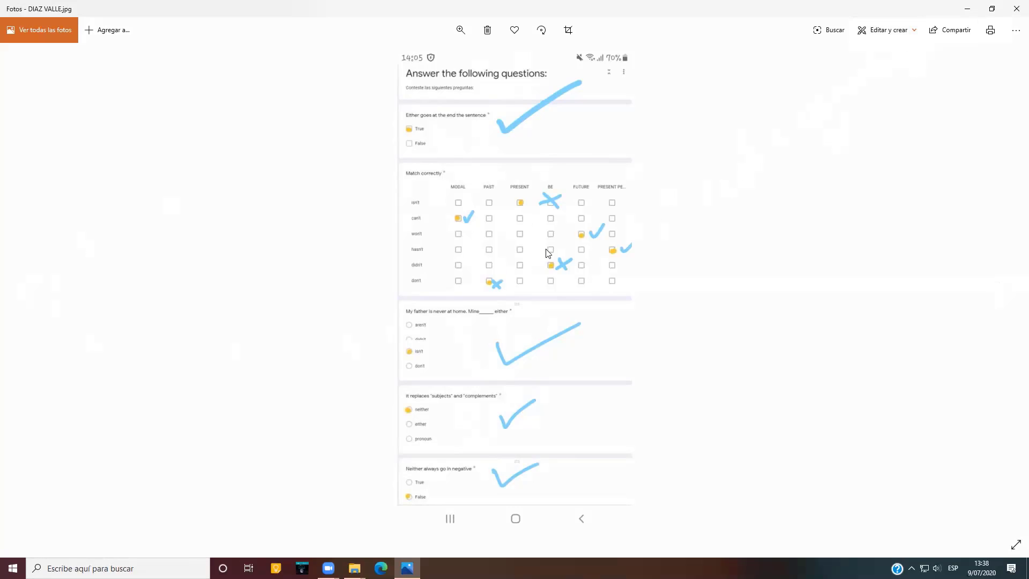
pyautogui.click(1013, 8)
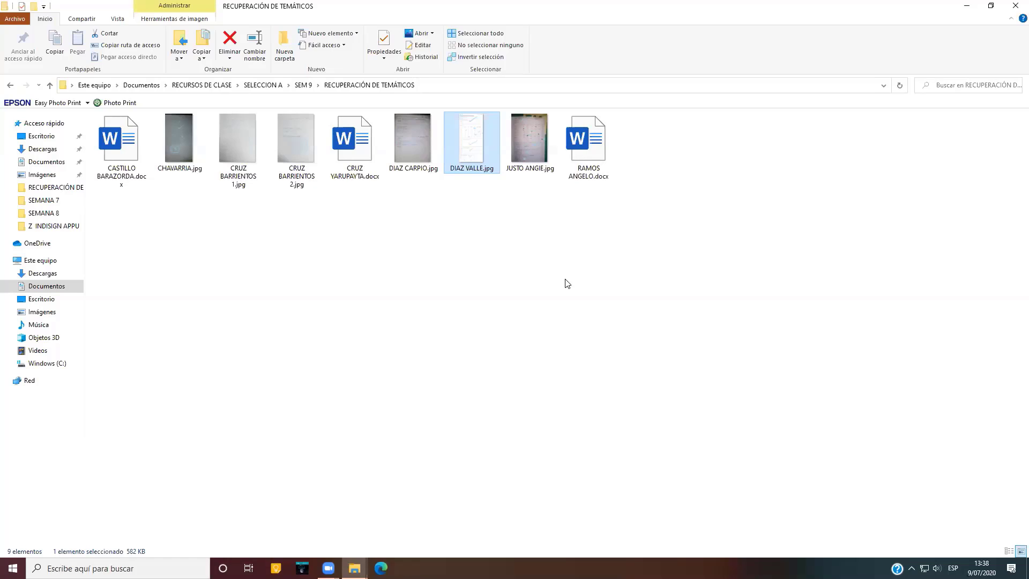
pyautogui.doubleClick(123, 148)
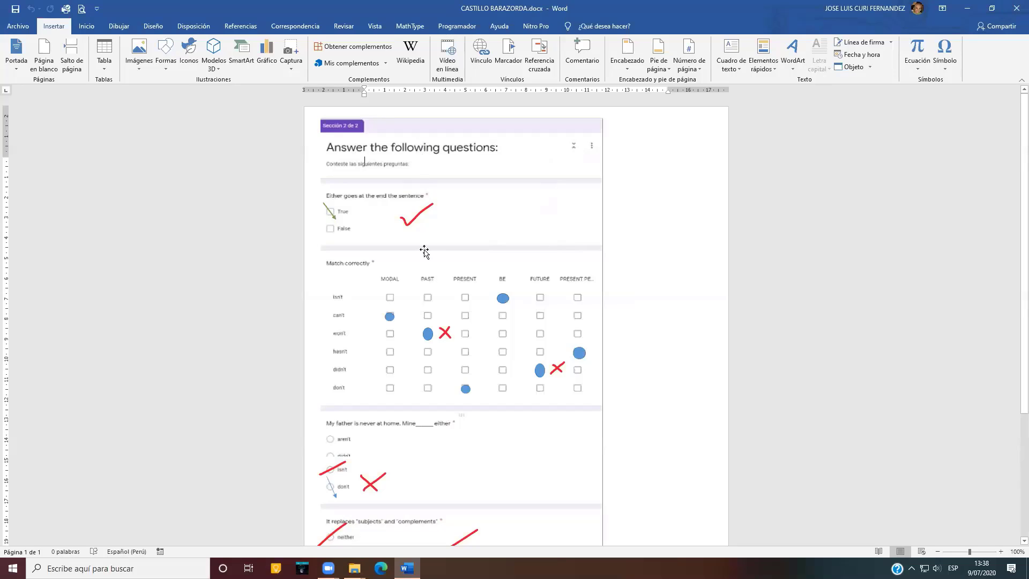
pyautogui.click(1016, 8)
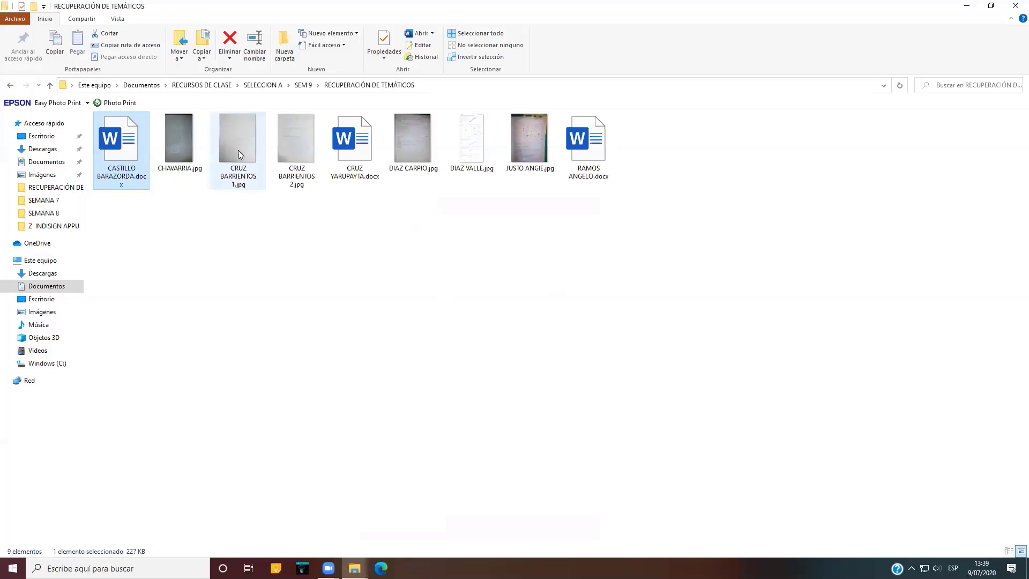
pyautogui.doubleClick(358, 148)
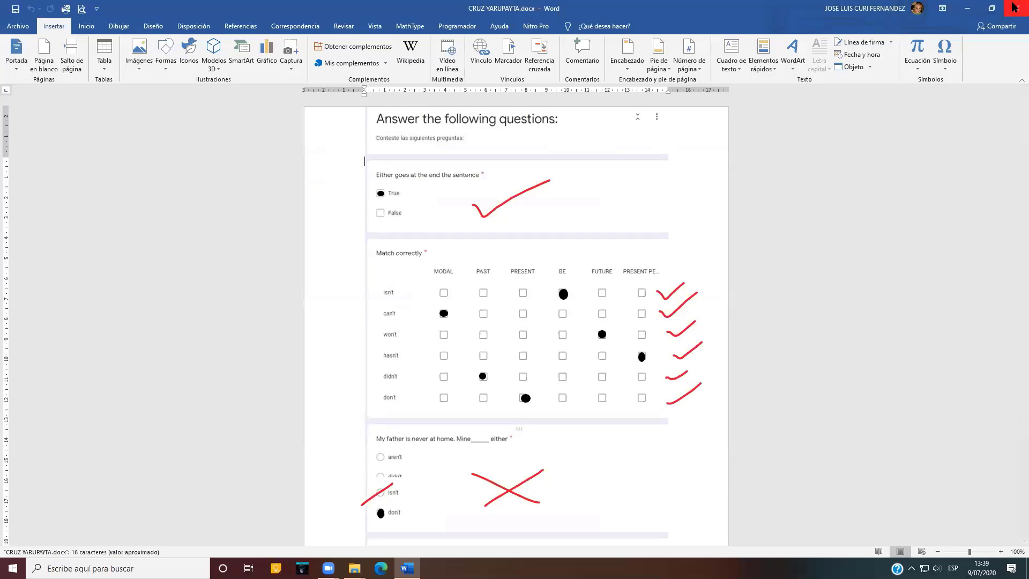
pyautogui.click(1018, 9)
pyautogui.click(1018, 9)
pyautogui.doubleClick(581, 156)
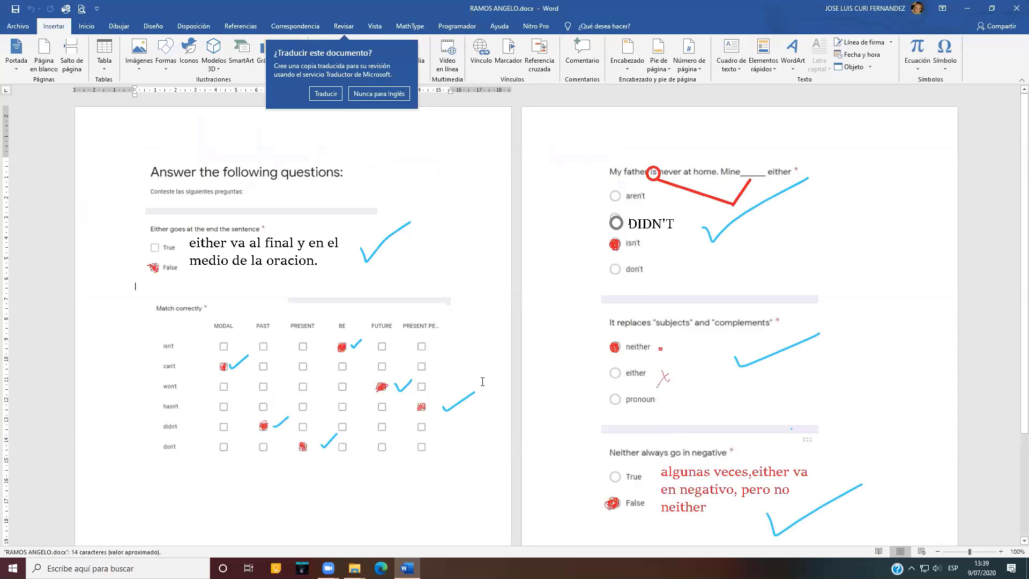
pyautogui.scroll(-1, 482, 381)
pyautogui.scroll(1, 483, 381)
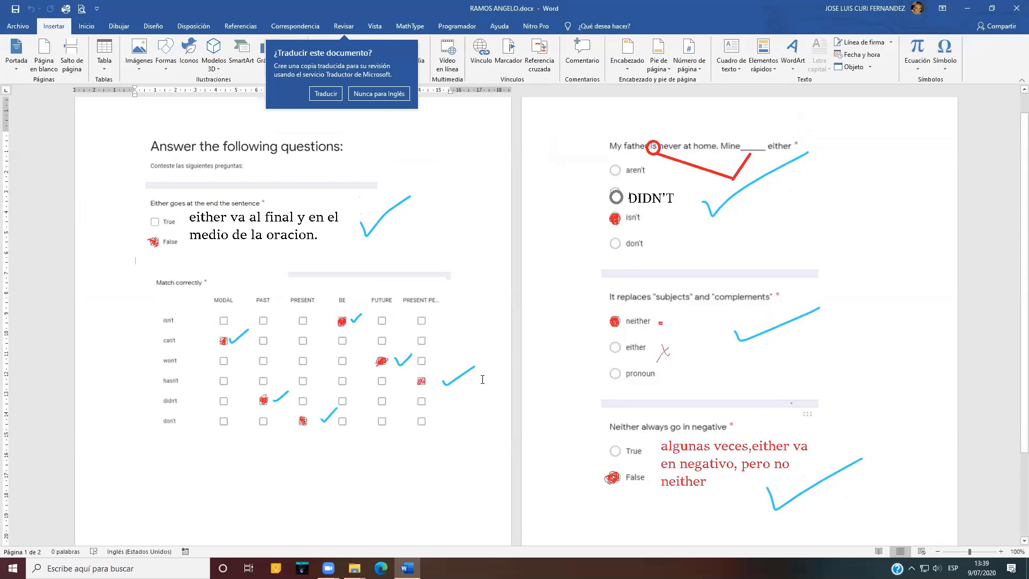
pyautogui.click(1014, 11)
pyautogui.click(499, 296)
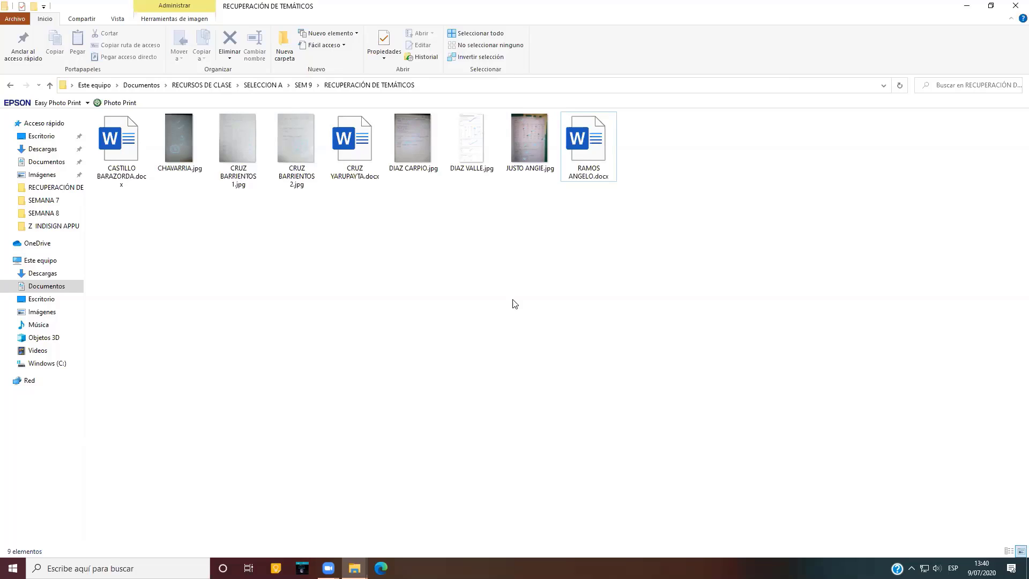
# Return to Documentos and show the Abrir con app list for temático-9.jpg
pyautogui.click(46, 293)
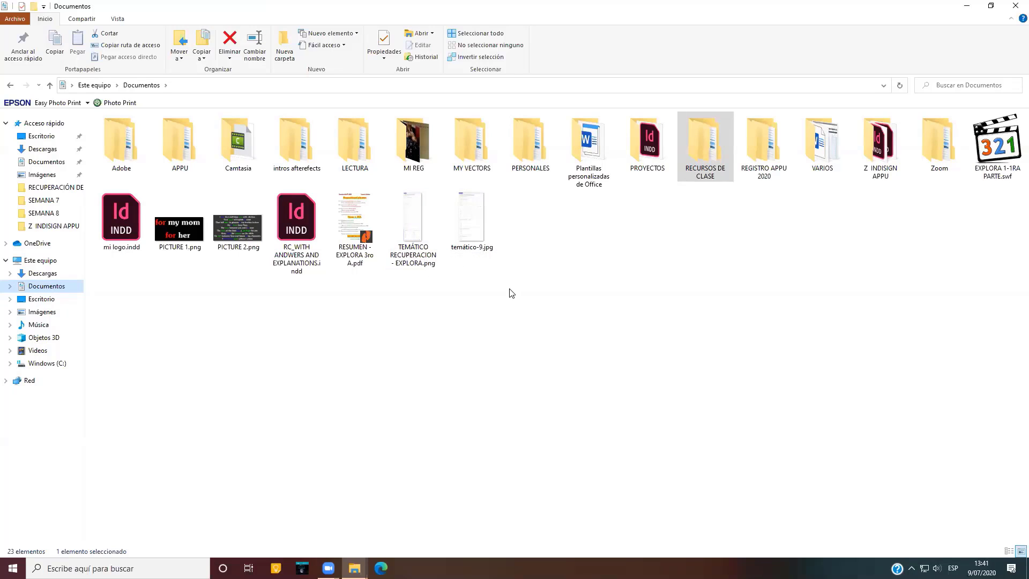
pyautogui.click(471, 223)
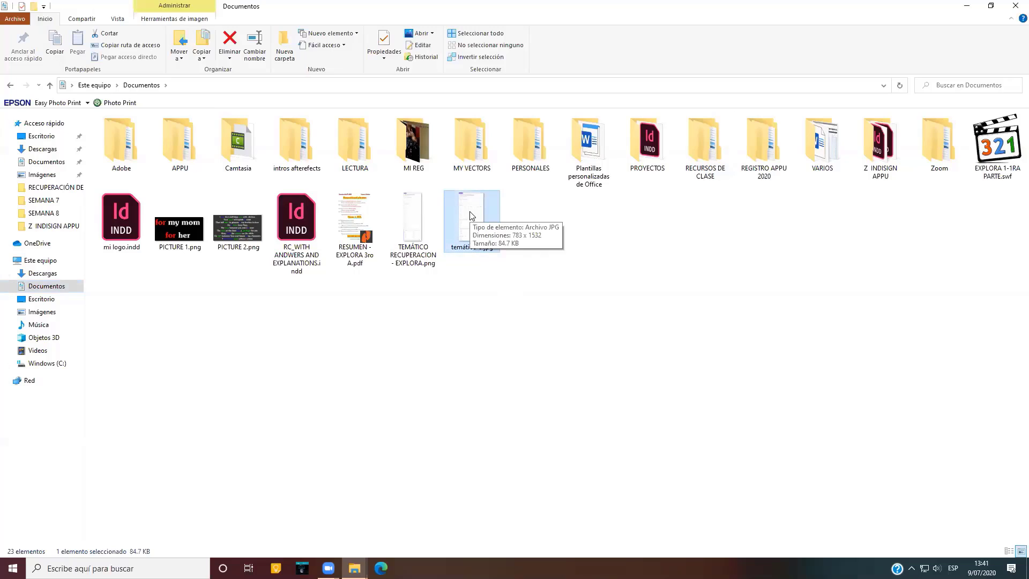
pyautogui.rightClick(471, 215)
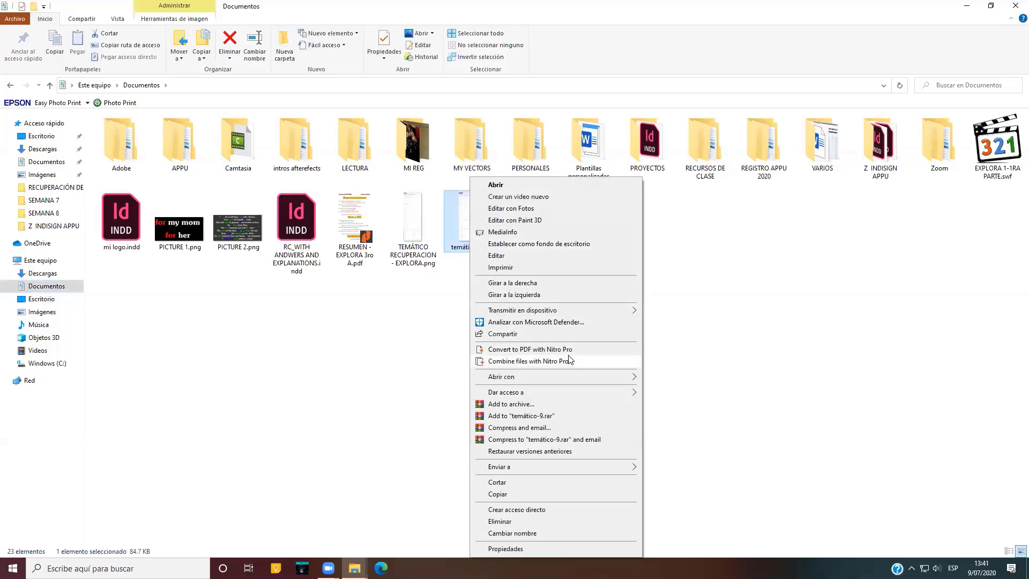
pyautogui.moveTo(572, 376)
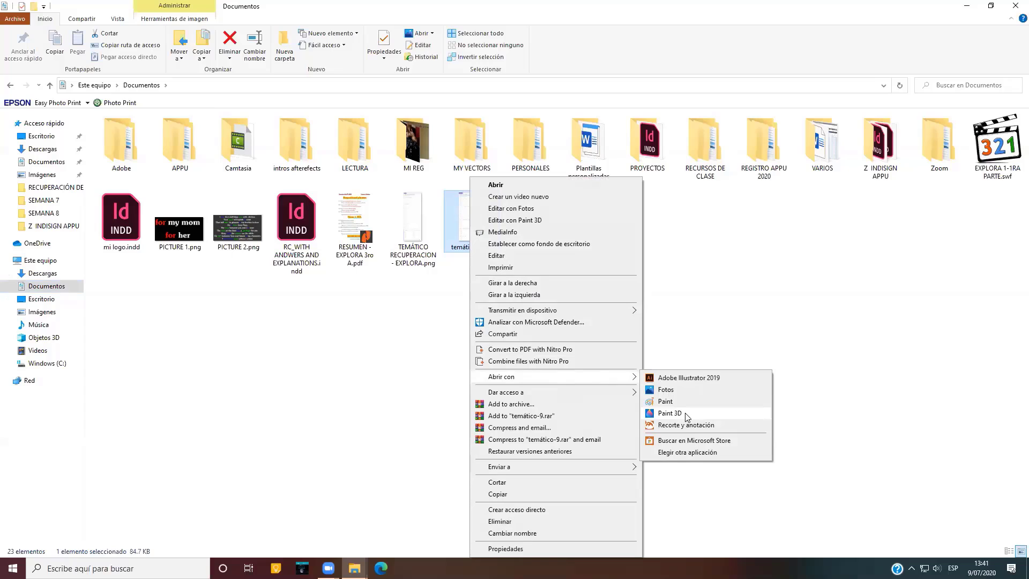
# Open temático-9.jpg in Paint 3D and choose green as the Marcador colour
pyautogui.click(670, 413)
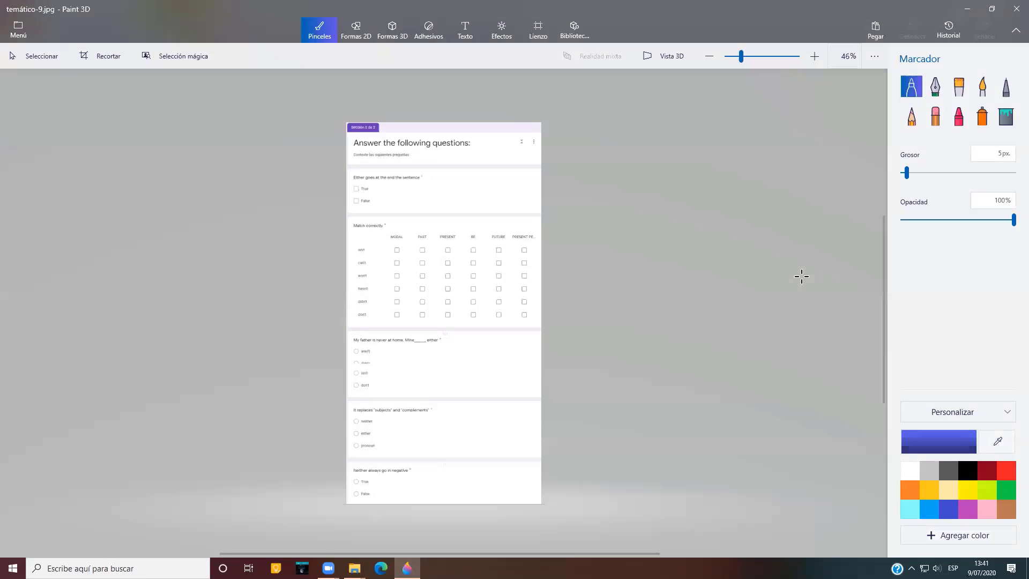
pyautogui.scroll(5, 509, 280)
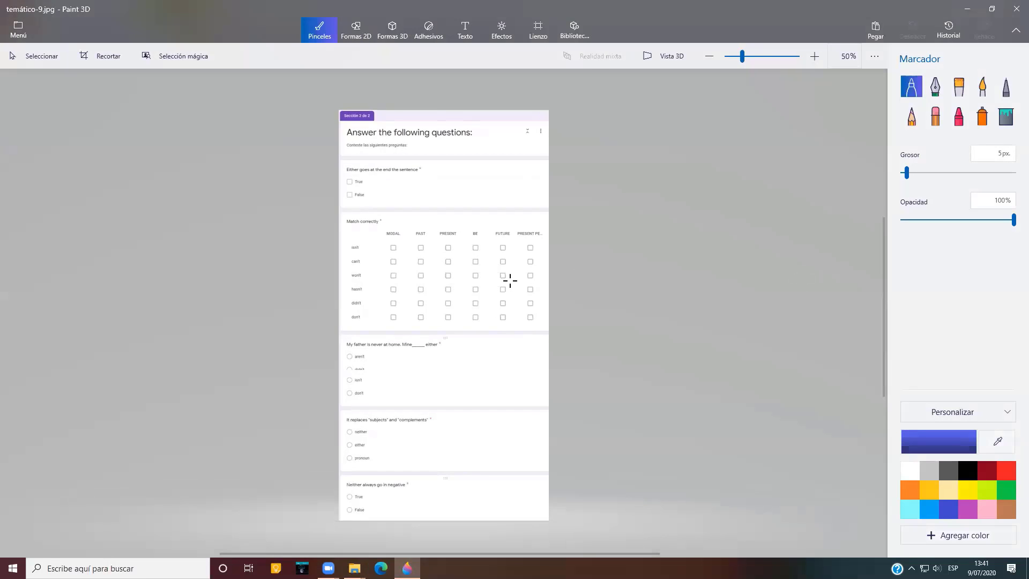
pyautogui.scroll(5, 511, 280)
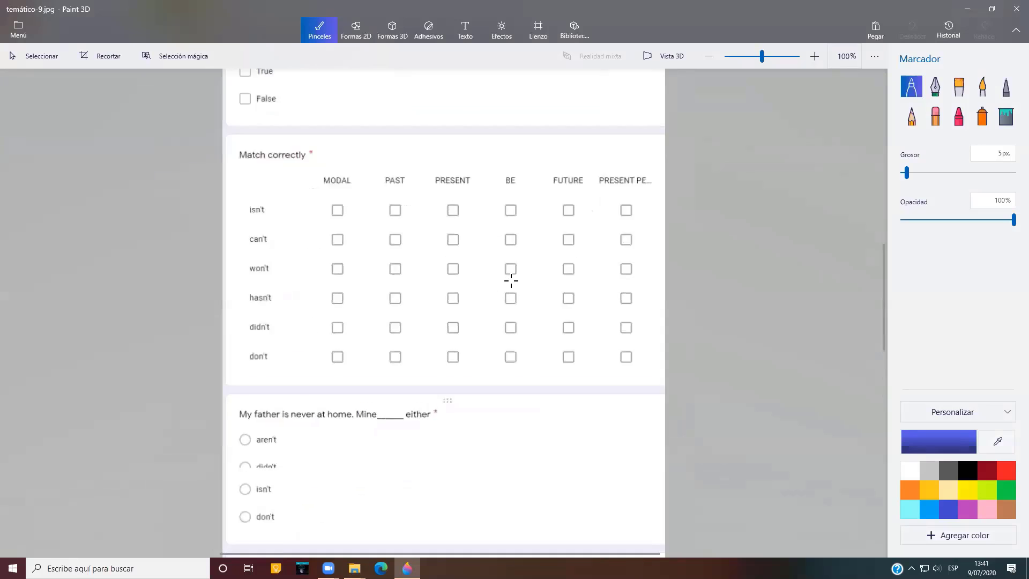
pyautogui.scroll(2, 511, 280)
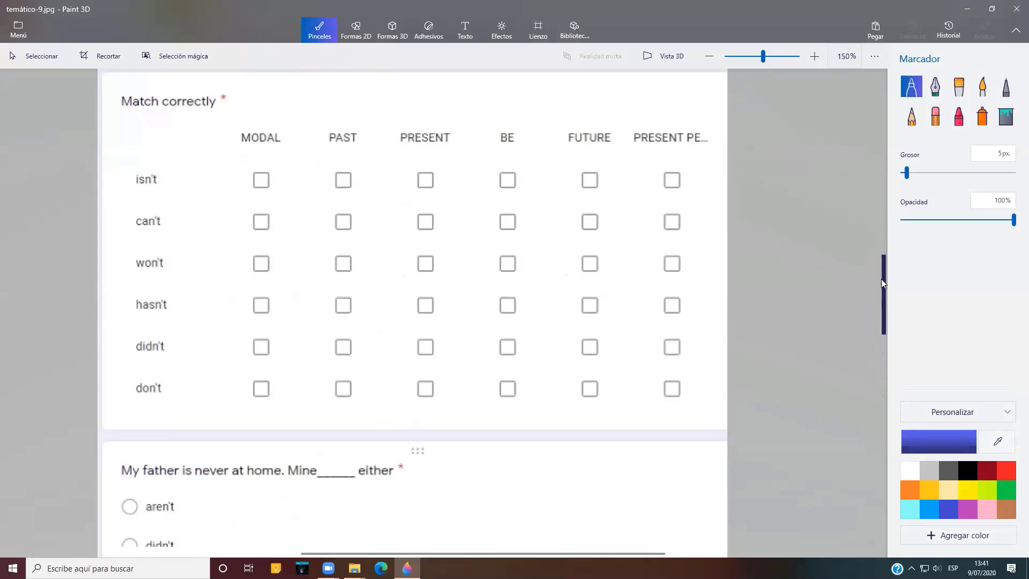
pyautogui.moveTo(881, 279); pyautogui.dragTo(886, 254)
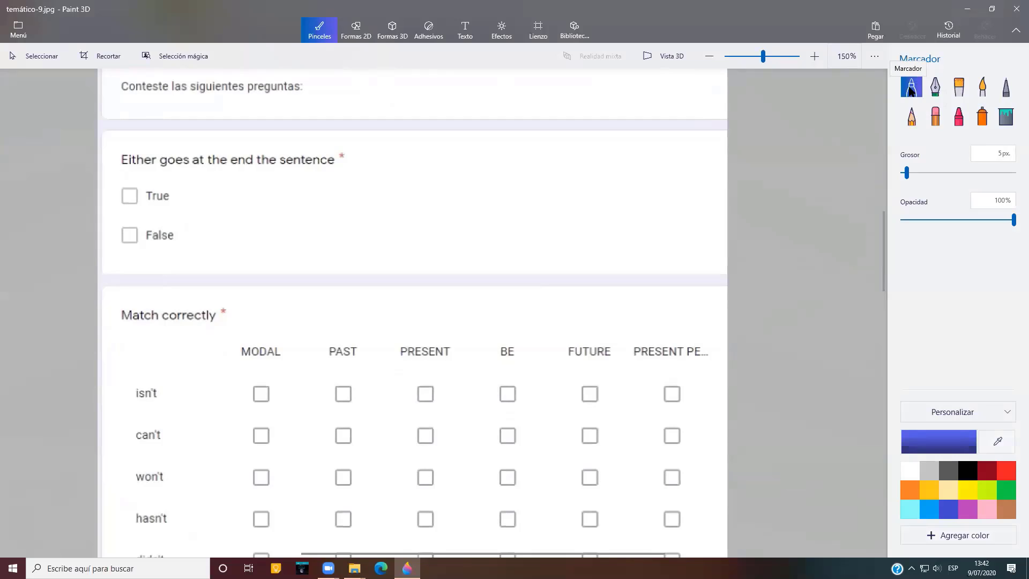
pyautogui.click(1007, 494)
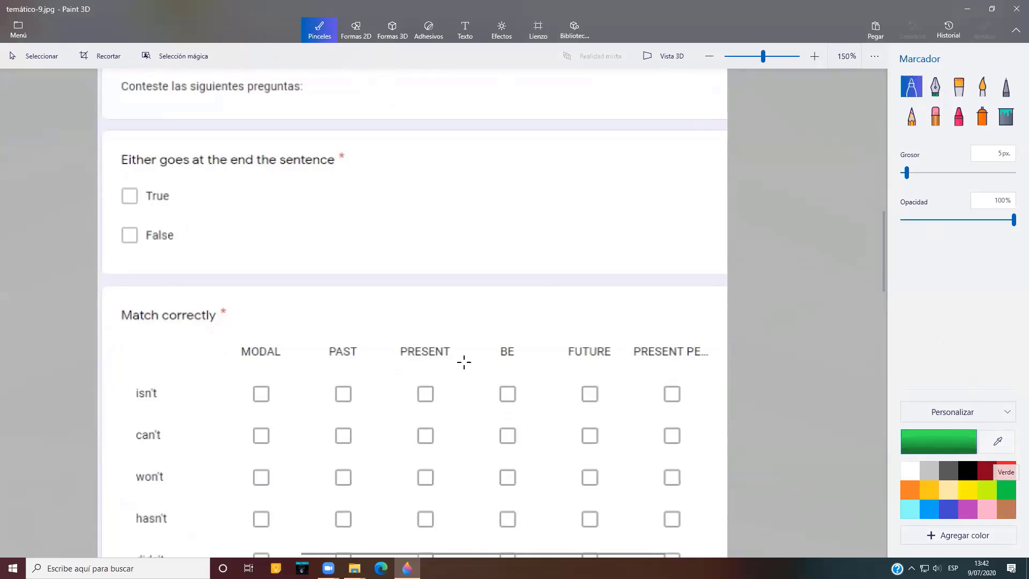
# Tick True in green for the either question
pyautogui.scroll(3, 352, 232)
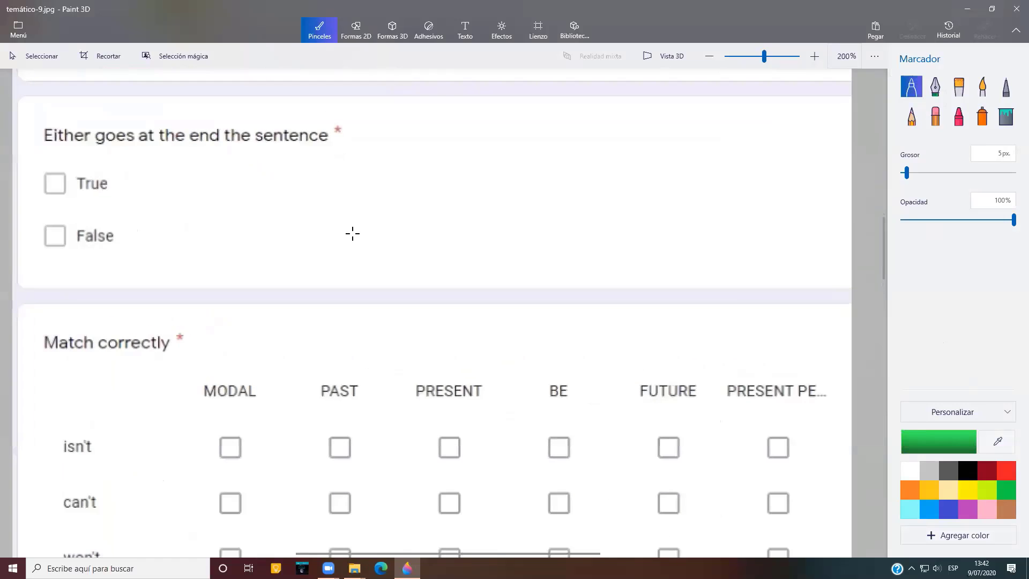
pyautogui.scroll(-3, 352, 232)
pyautogui.scroll(2, 352, 233)
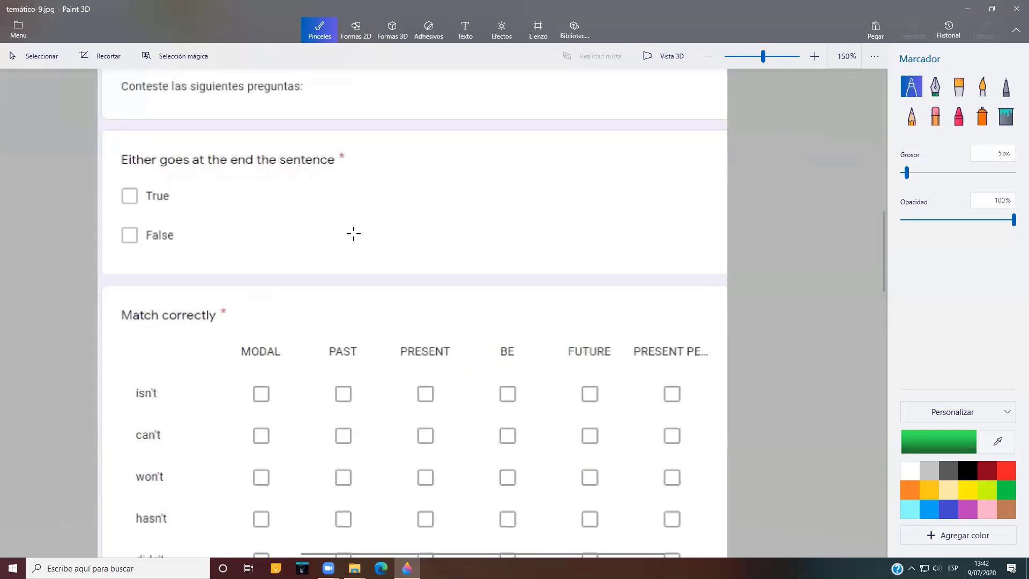
pyautogui.scroll(-2, 352, 232)
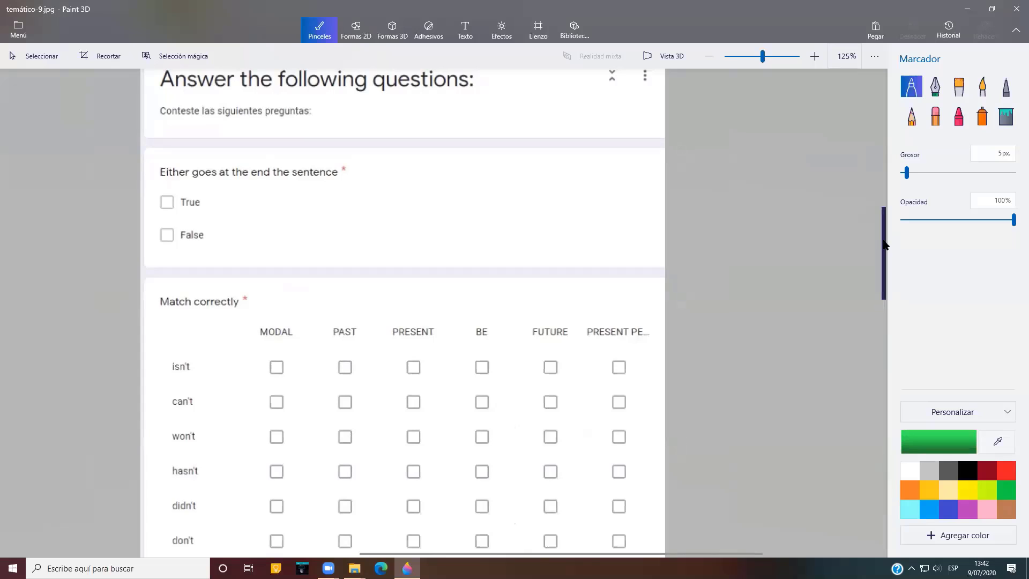
pyautogui.moveTo(882, 242); pyautogui.dragTo(880, 234)
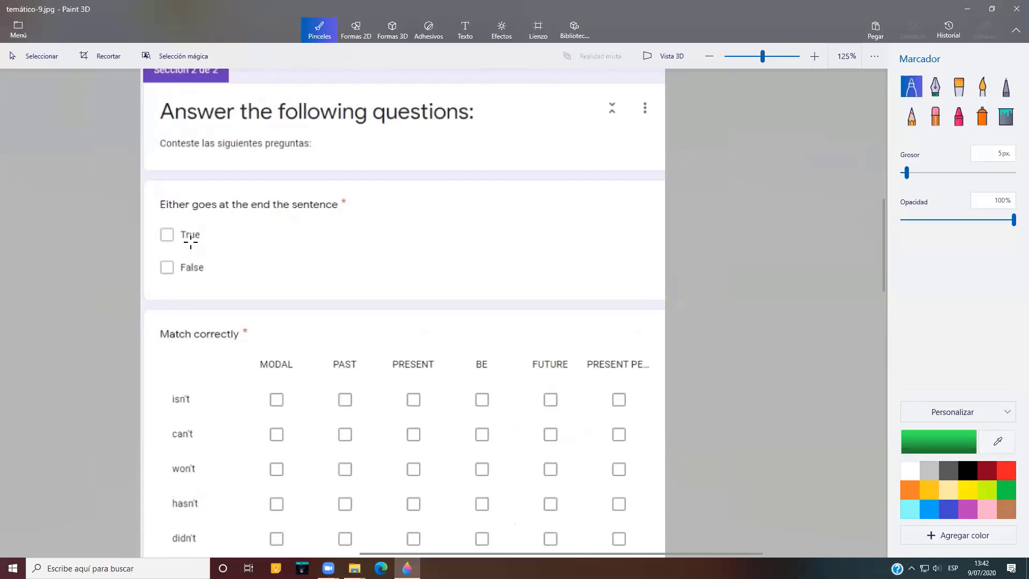
pyautogui.moveTo(165, 232); pyautogui.dragTo(168, 235)
# Tick the Match correctly boxes: isn't–BE, can't–MODAL, won't–FUTURE, hasn't, didn't–PAST, don't–PRESENT
pyautogui.scroll(-2, 642, 306)
pyautogui.scroll(2, 642, 306)
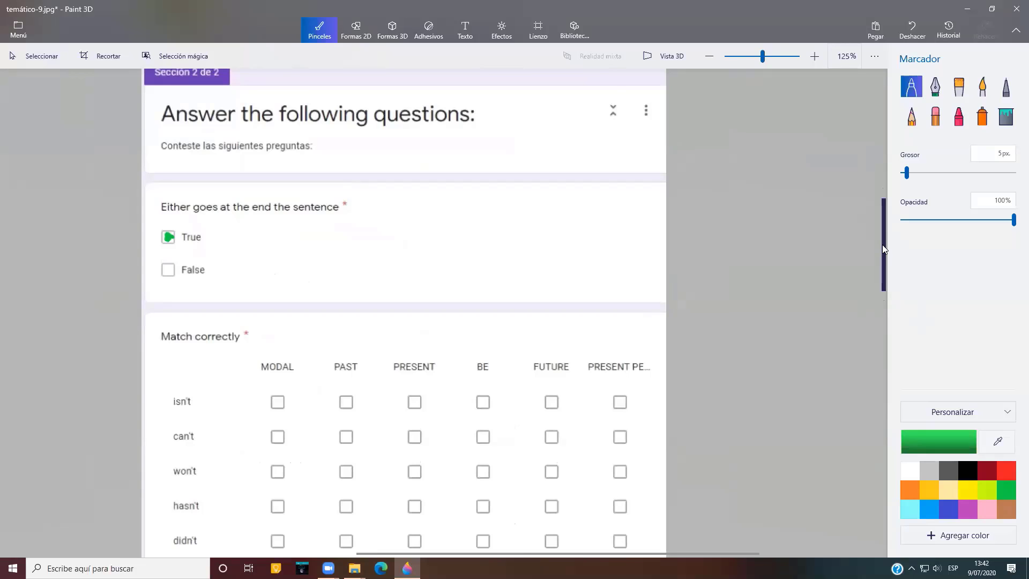
pyautogui.moveTo(882, 244); pyautogui.dragTo(885, 331)
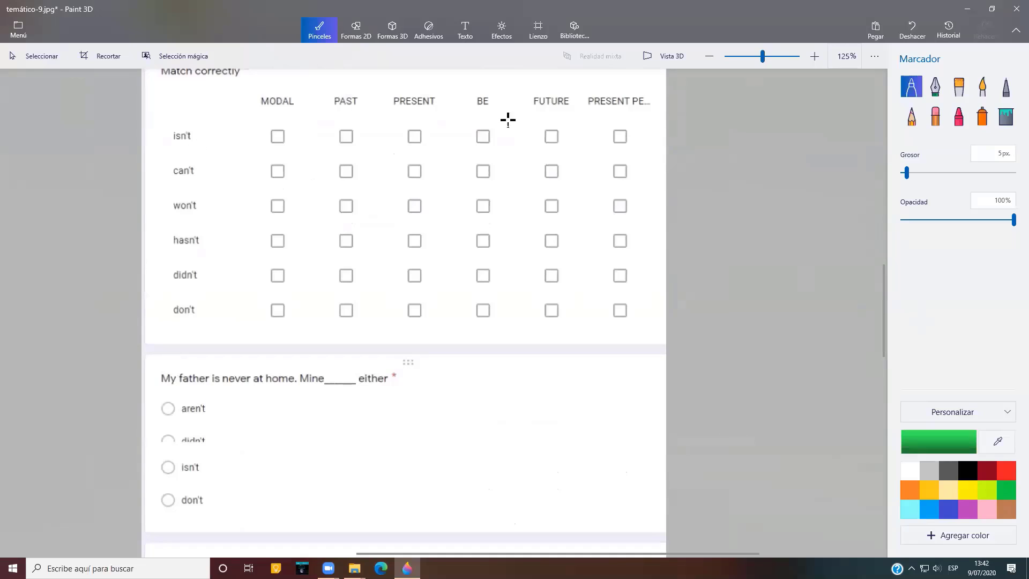
pyautogui.moveTo(490, 134); pyautogui.dragTo(483, 138)
pyautogui.moveTo(275, 167); pyautogui.dragTo(277, 169)
pyautogui.moveTo(551, 207); pyautogui.dragTo(549, 206)
pyautogui.moveTo(618, 239); pyautogui.dragTo(617, 243)
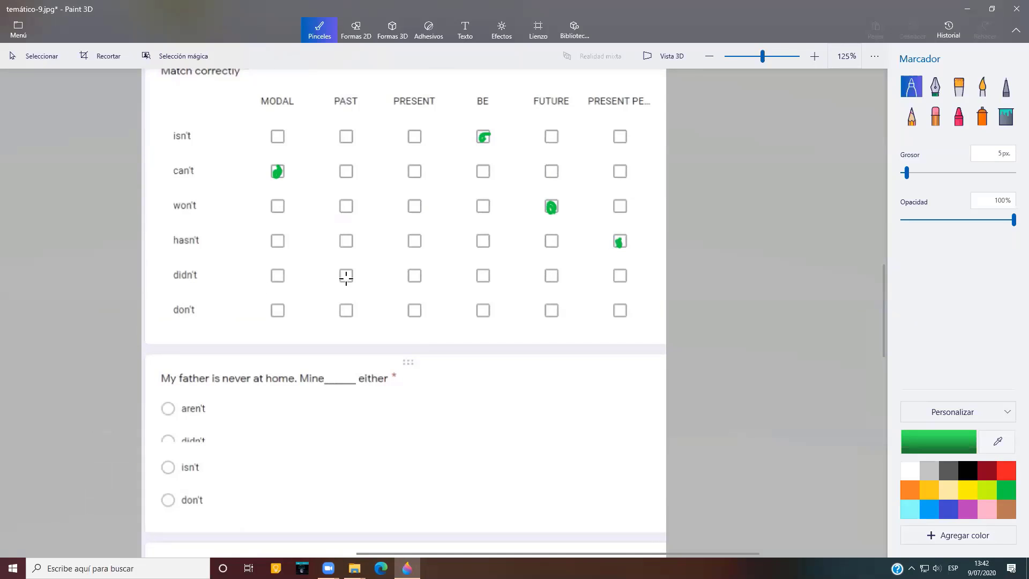
pyautogui.moveTo(344, 275); pyautogui.dragTo(343, 274)
pyautogui.moveTo(413, 309); pyautogui.dragTo(426, 312)
pyautogui.scroll(2, 772, 248)
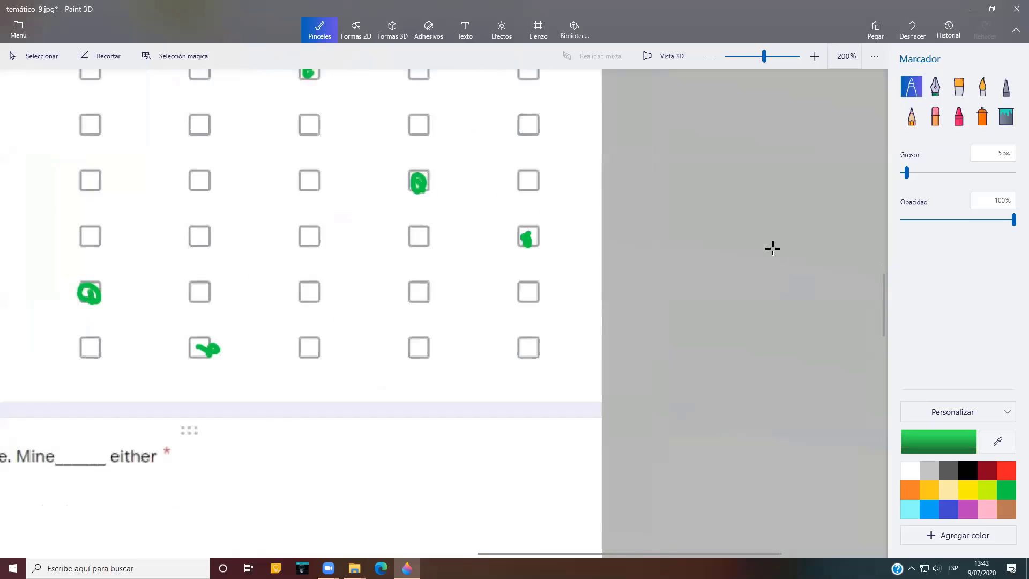
pyautogui.scroll(-2, 772, 248)
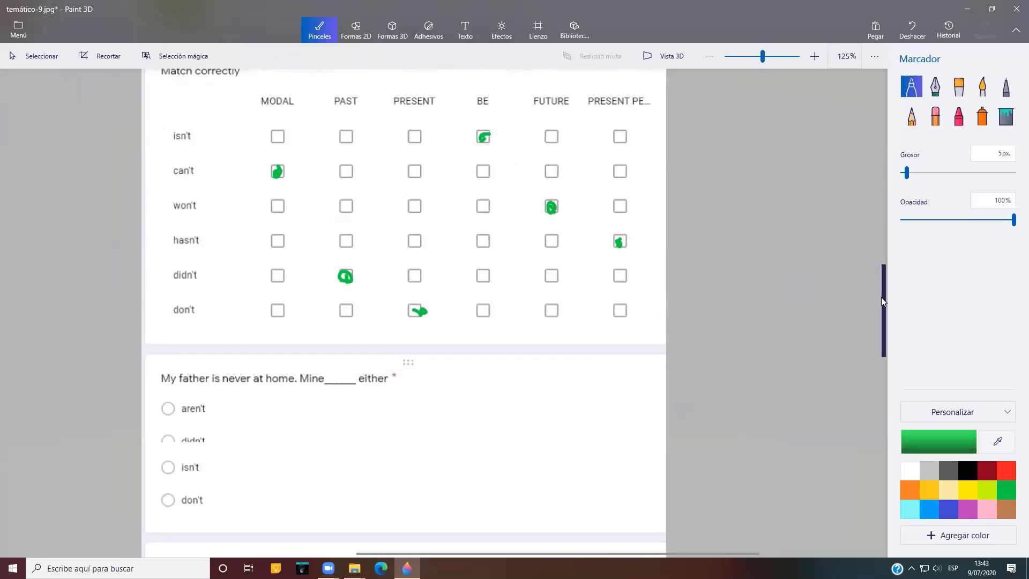
pyautogui.moveTo(881, 301); pyautogui.dragTo(876, 222)
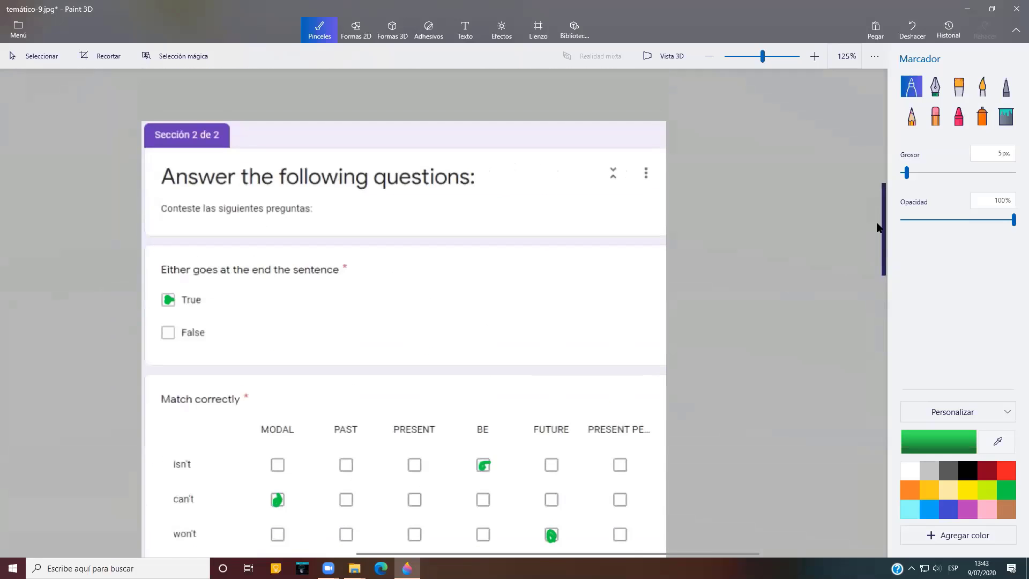
# Type the teacher's full name in size-22 text beside the quiz subtitle, then open Menú
pyautogui.click(464, 31)
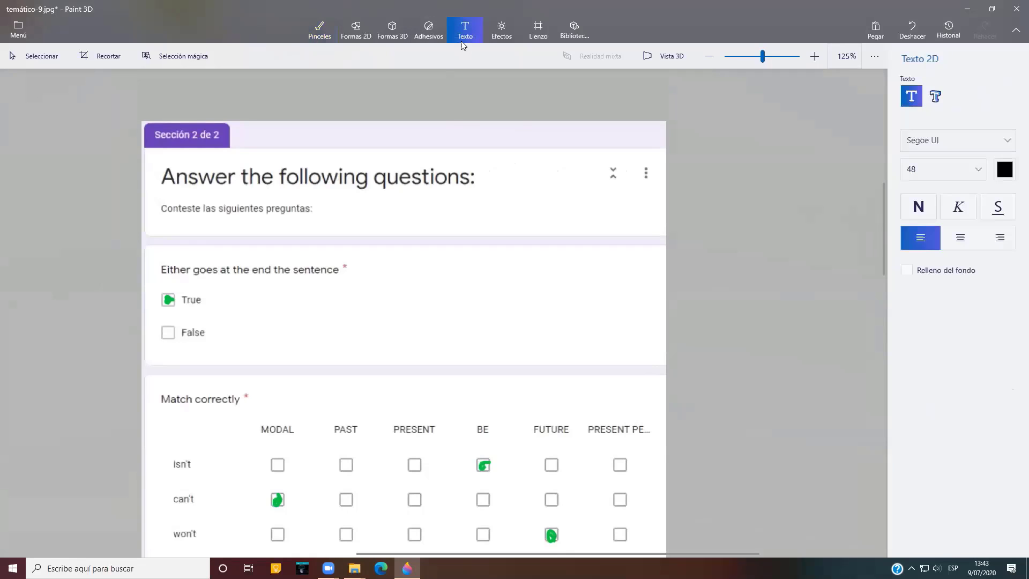
pyautogui.click(358, 197)
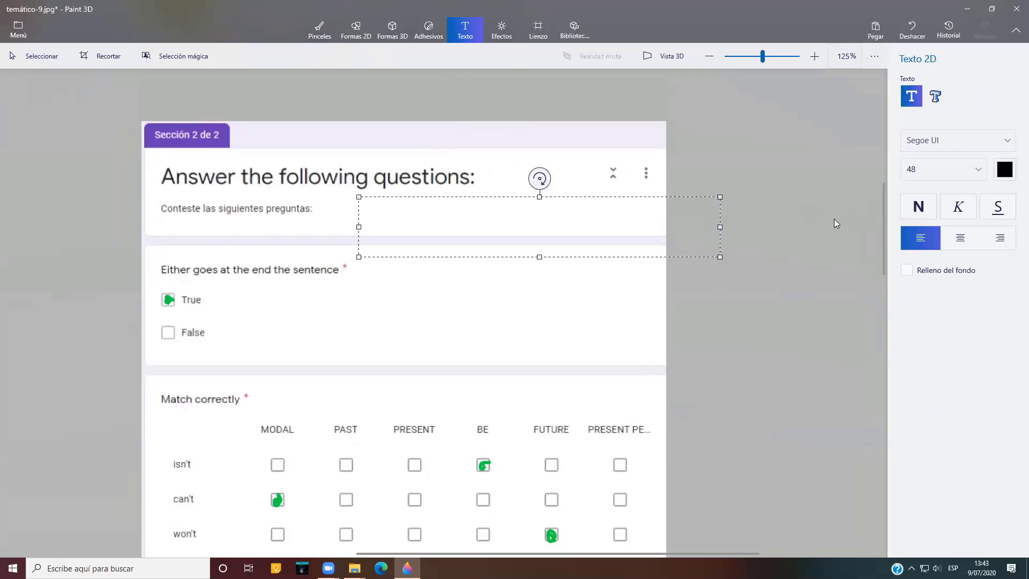
pyautogui.click(979, 171)
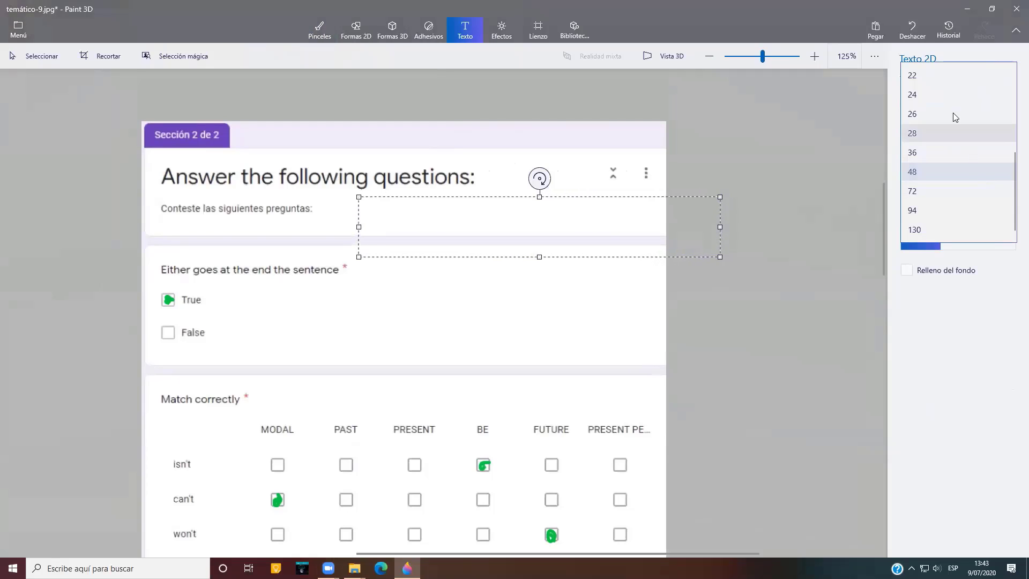
pyautogui.click(939, 79)
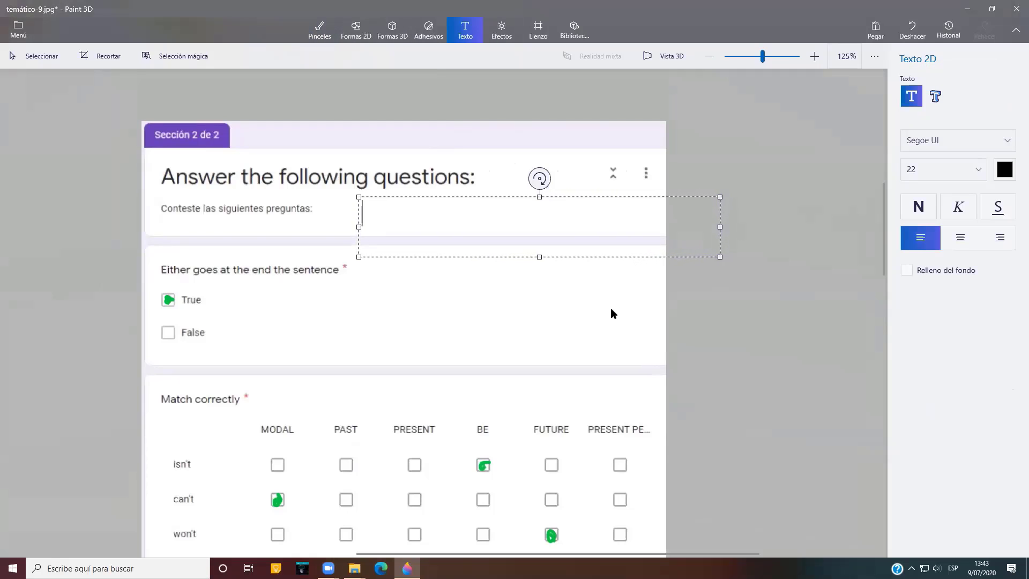
pyautogui.write('CURI FERNAN')
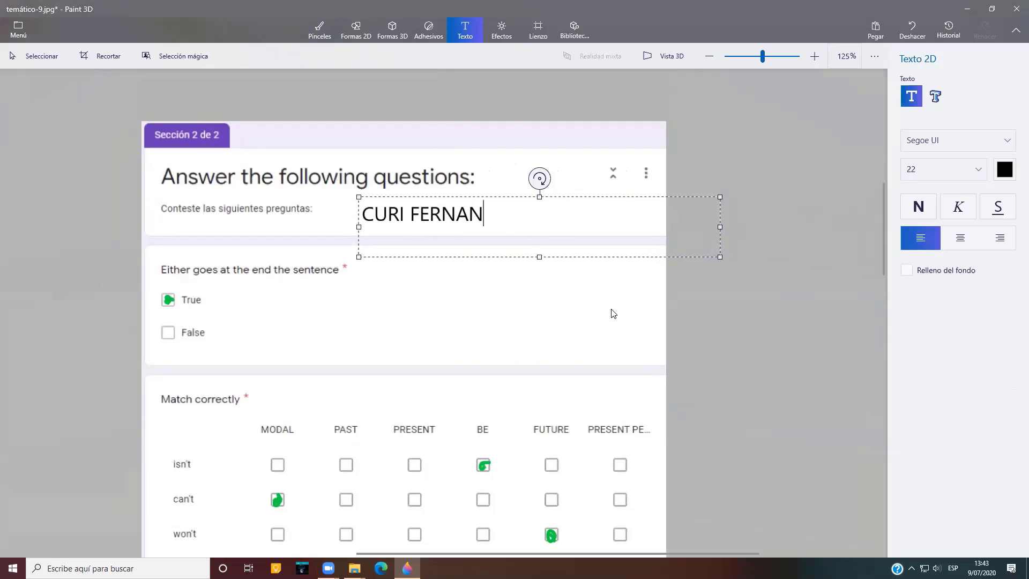
pyautogui.write('DEZ JOS')
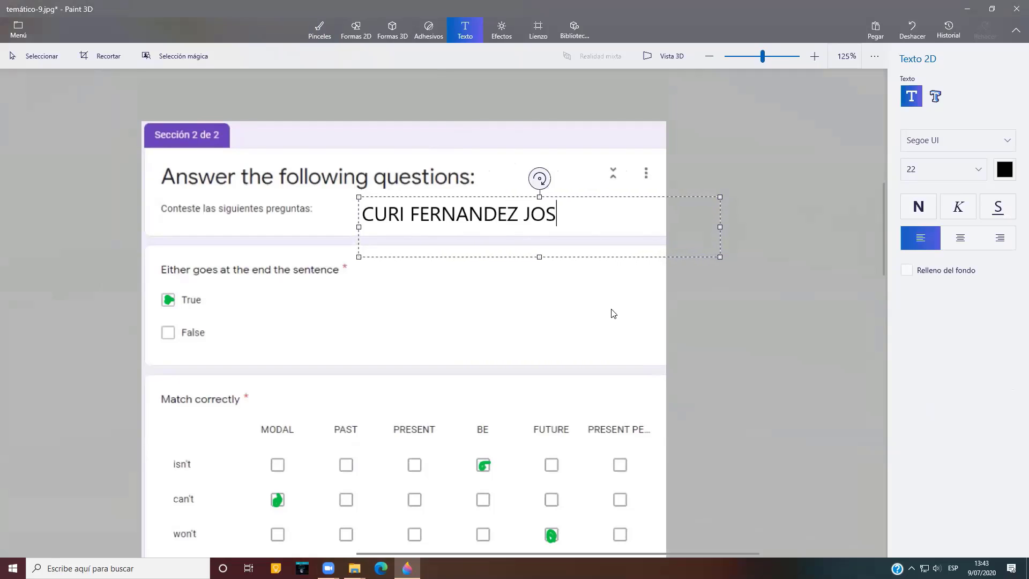
pyautogui.write('E LUIS')
pyautogui.click(625, 308)
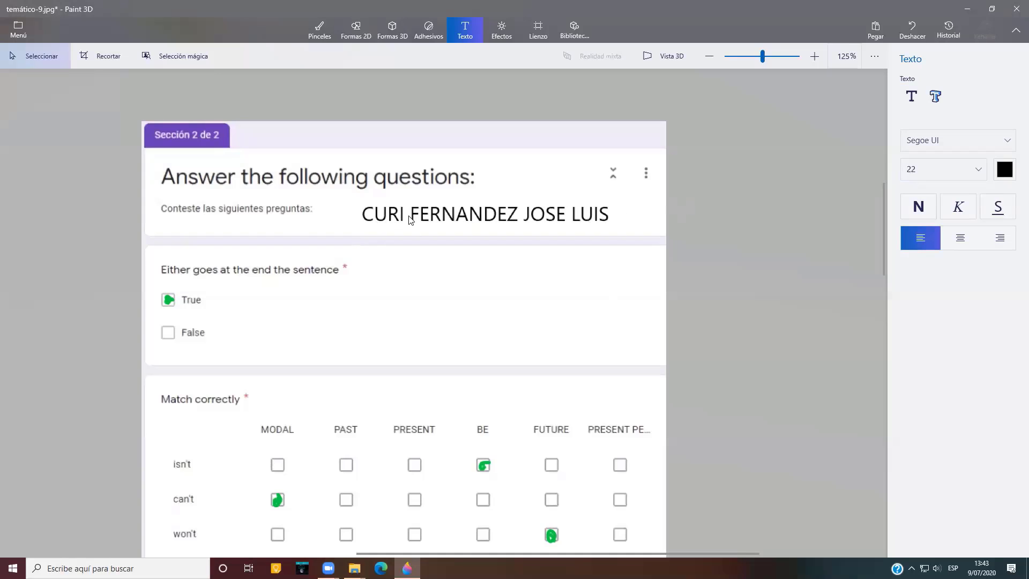
pyautogui.click(17, 31)
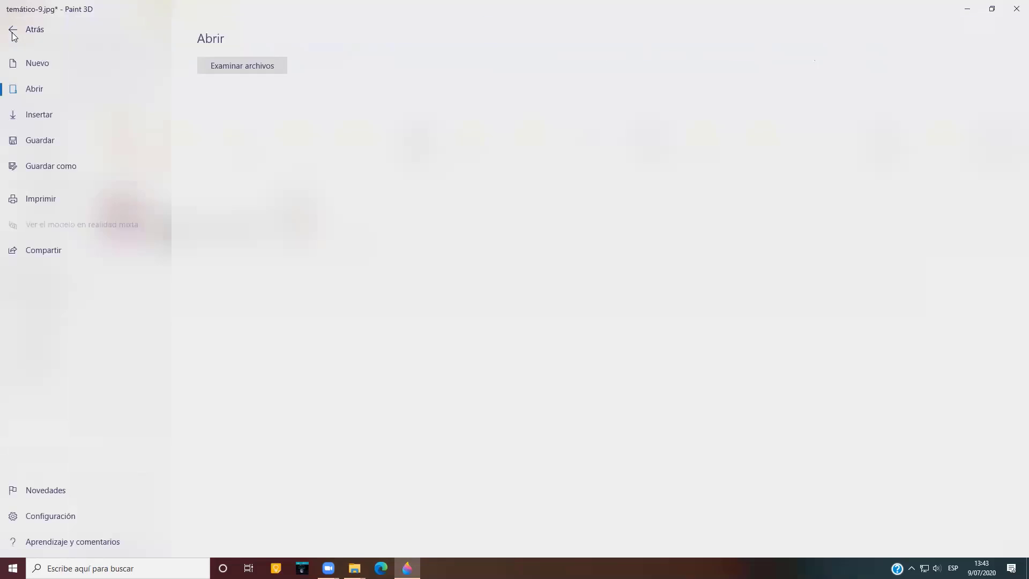